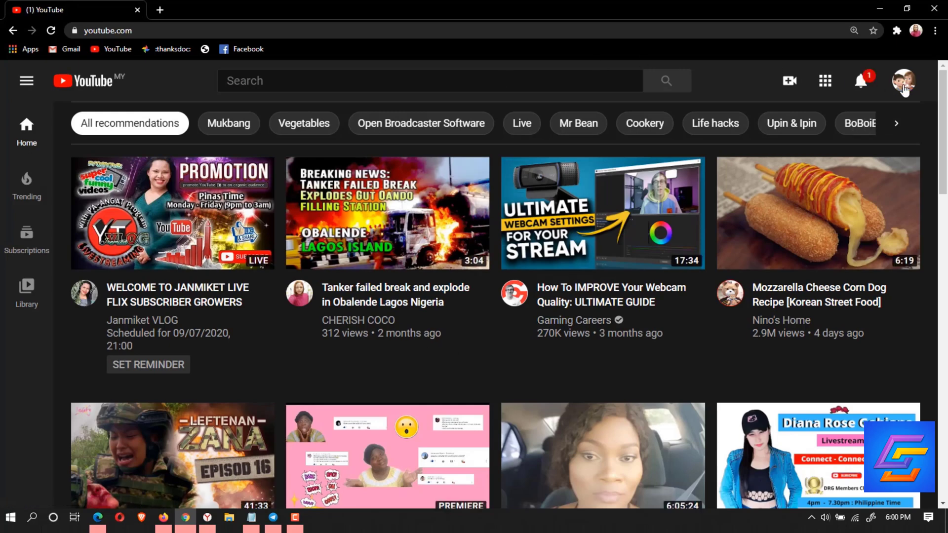
- Go to the account's own channel page via the profile menu's 'Your channel' option
click(903, 82)
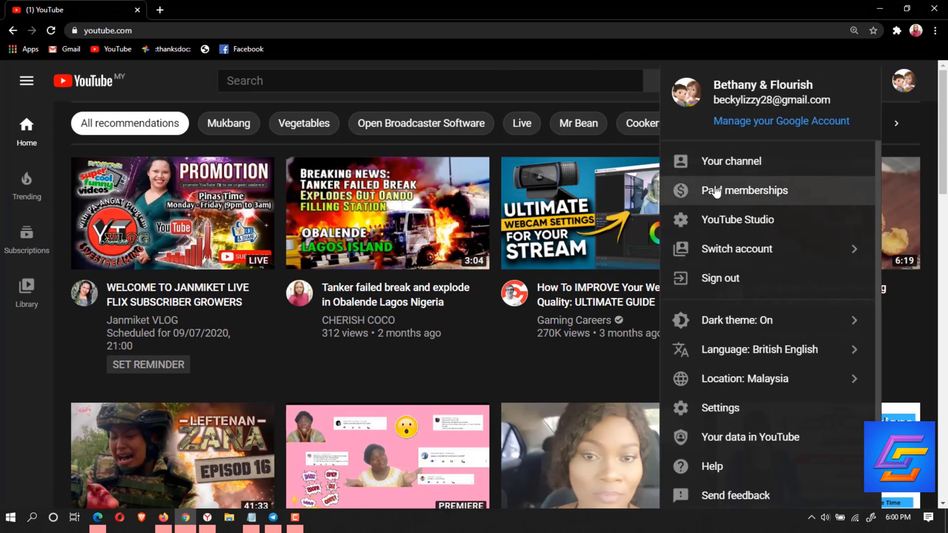
click(761, 163)
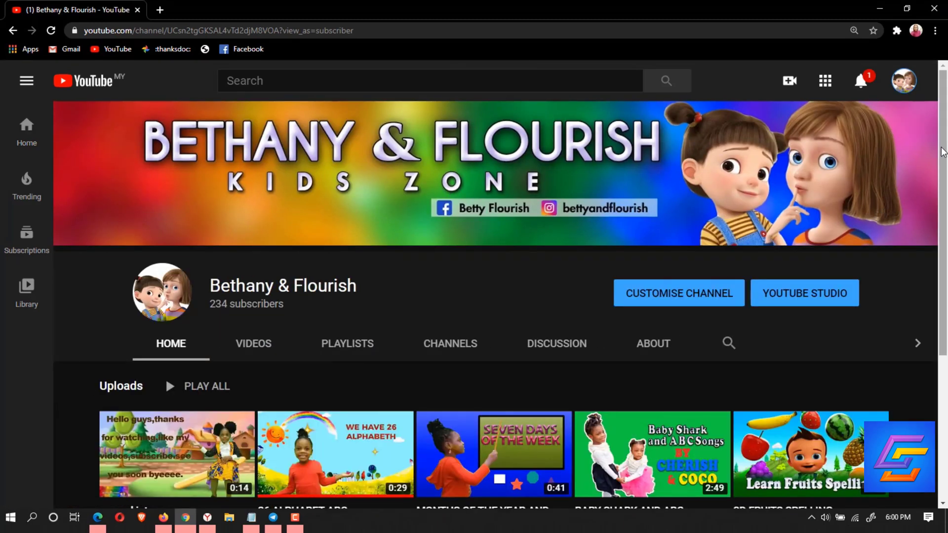
scroll(947, 145, down, 1)
scroll(945, 132, up, 1)
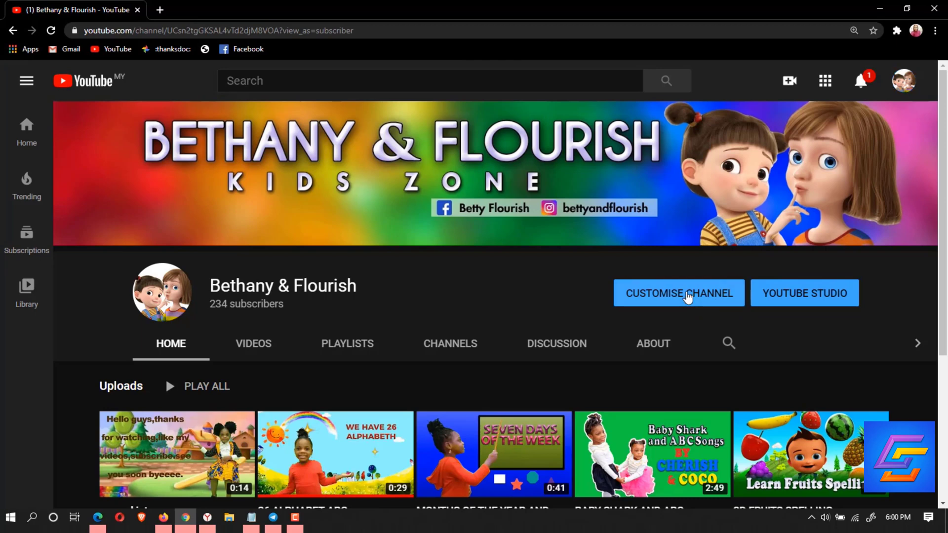
- Enter channel customisation and reveal the banner's editing options from its pencil icon
click(687, 297)
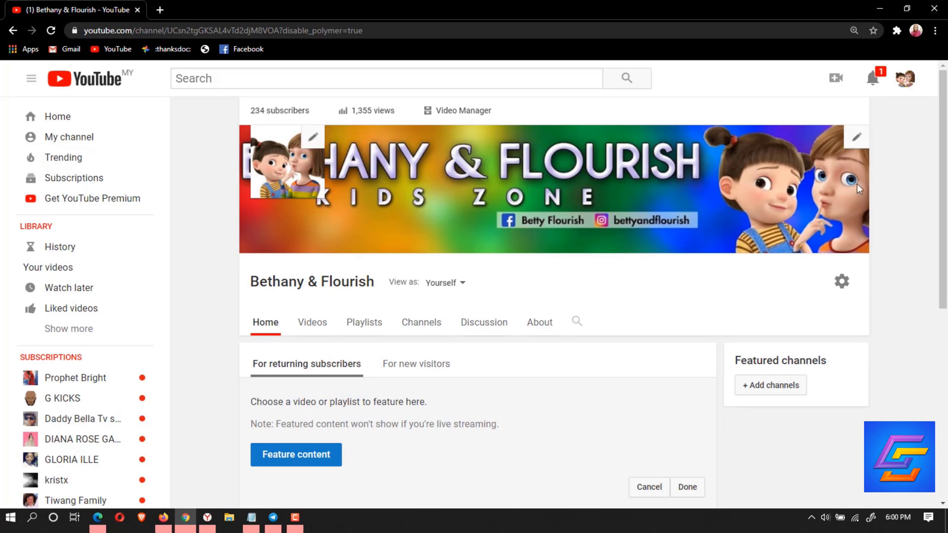
click(856, 140)
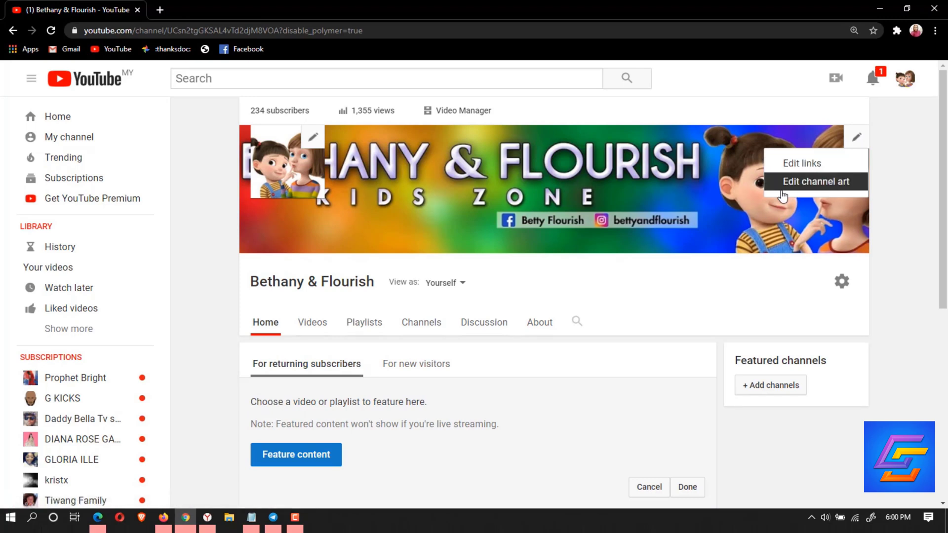
- Start editing the channel art and browse from 'Your photos' to the stock Gallery
click(814, 185)
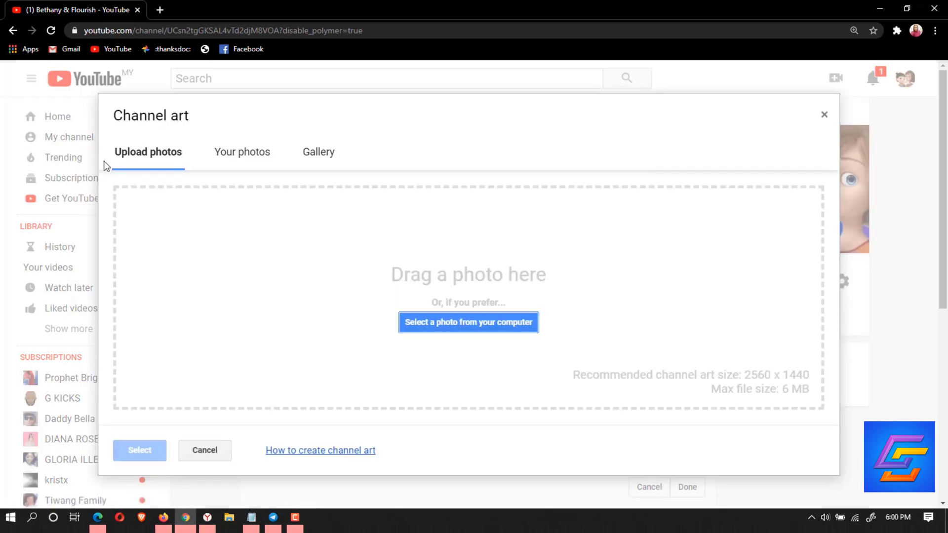
click(250, 157)
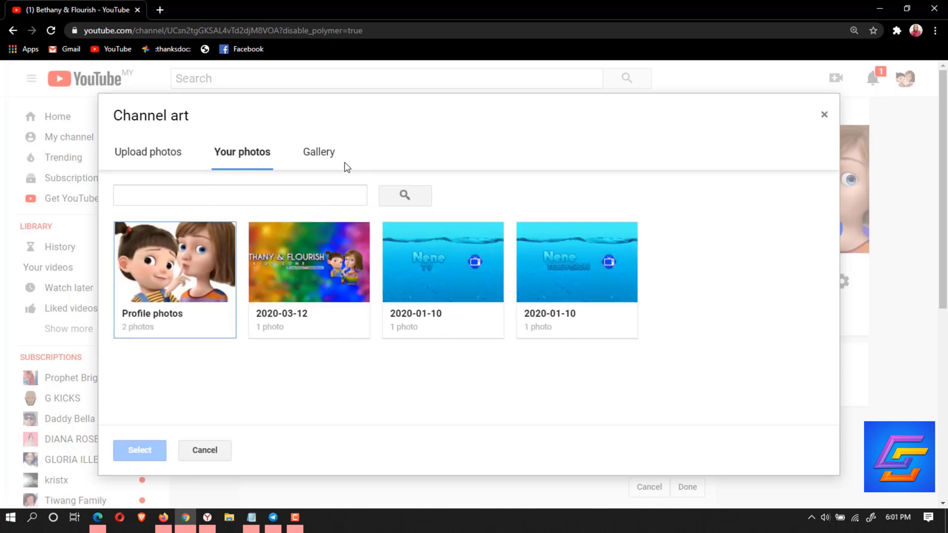
click(320, 153)
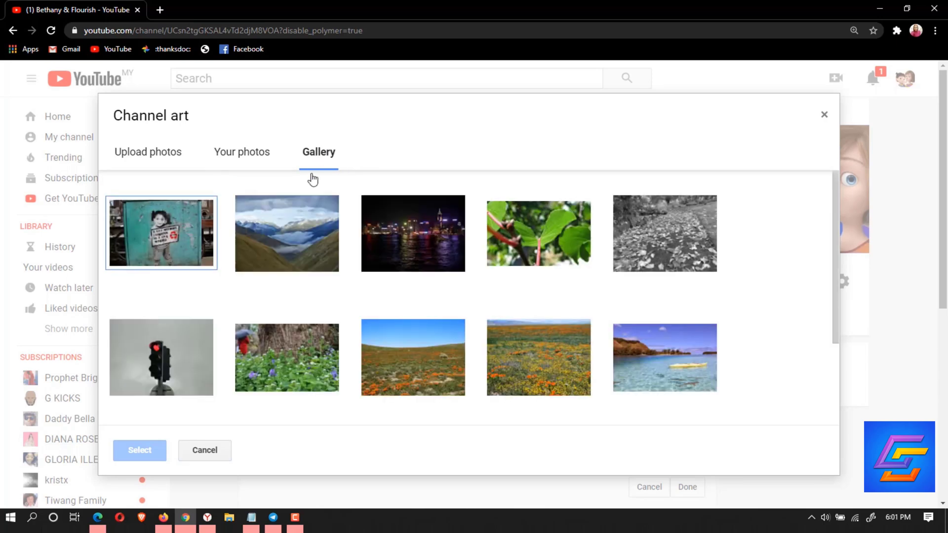
mouse_move(162, 233)
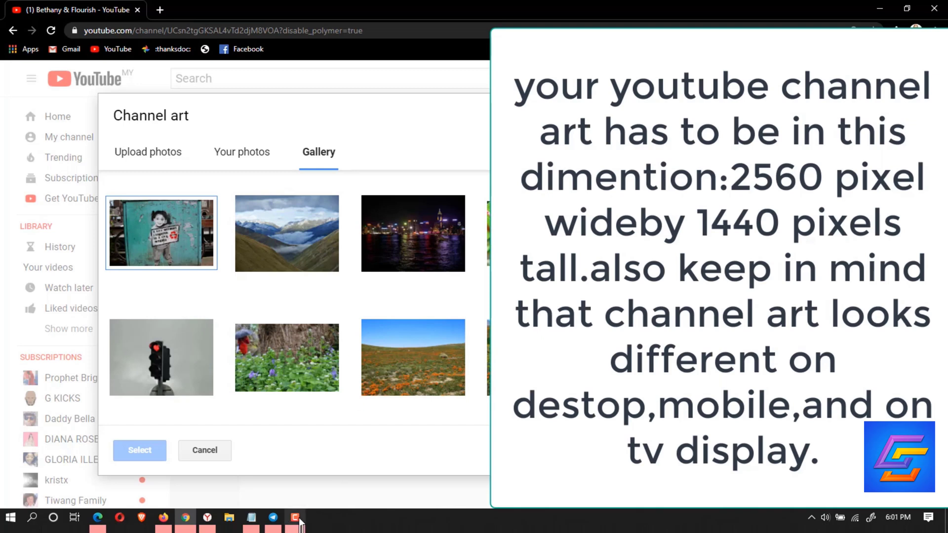
click(252, 517)
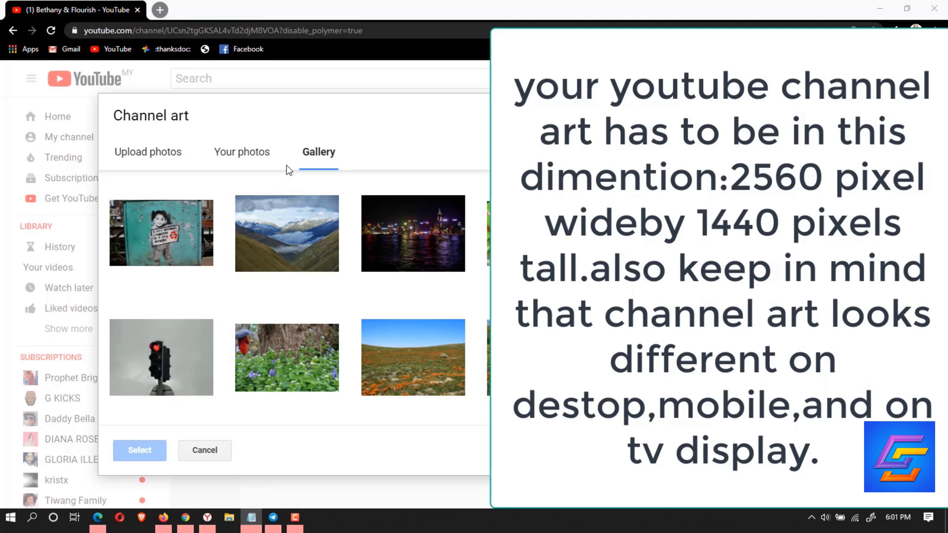
mouse_move(413, 234)
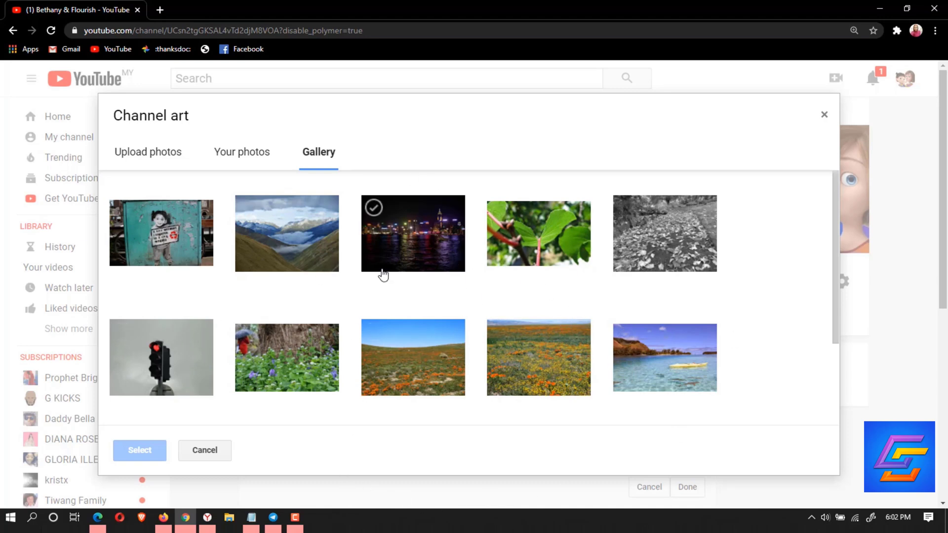
- Select the night city skyline gallery image as the new channel banner
click(399, 239)
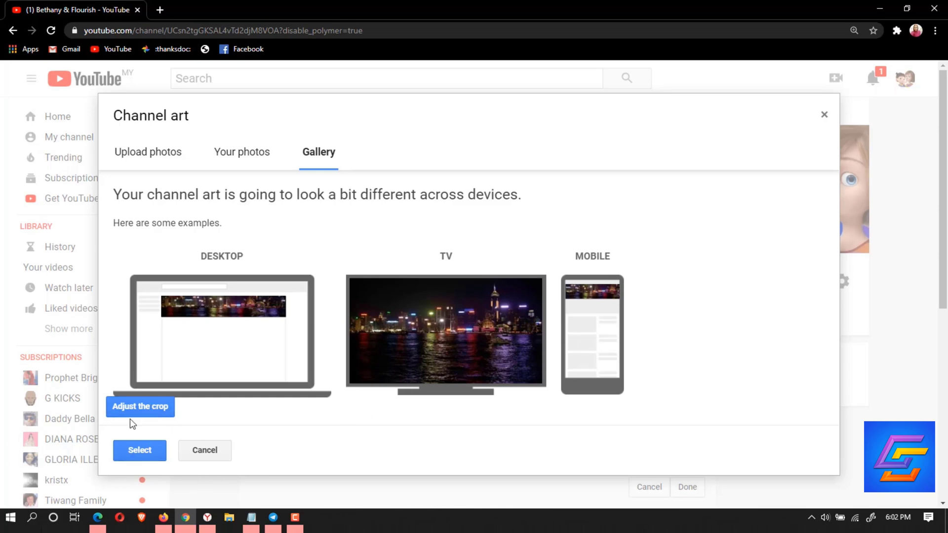
click(132, 451)
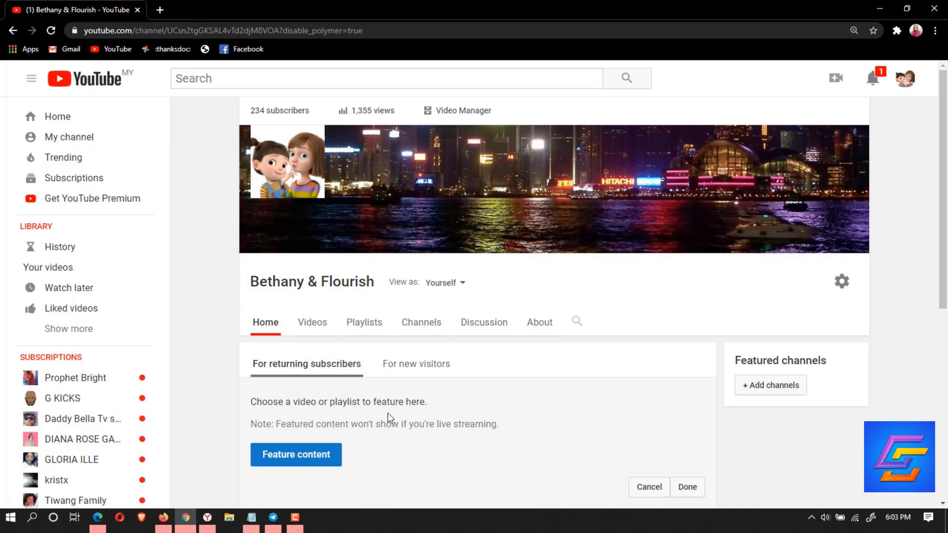
mouse_move(944, 187)
mouse_down()
mouse_move(943, 296)
mouse_move(943, 187)
mouse_up()
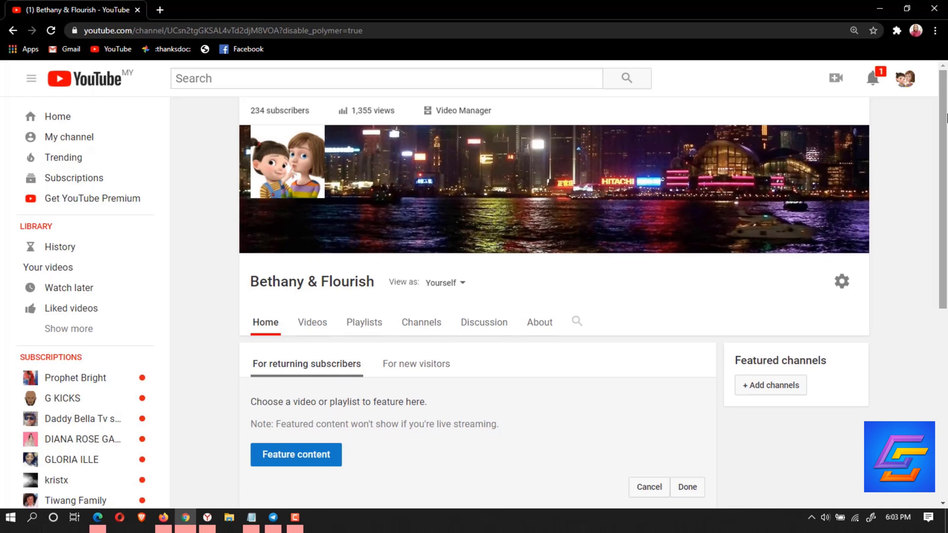